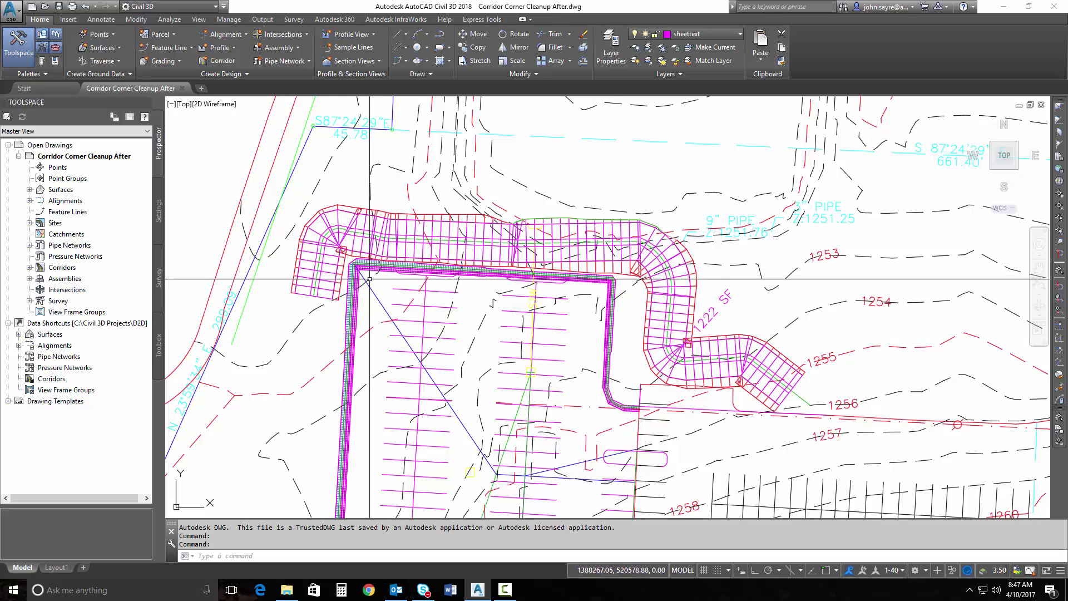
pyautogui.moveTo(383, 283); pyautogui.dragTo(414, 277, button='middle')
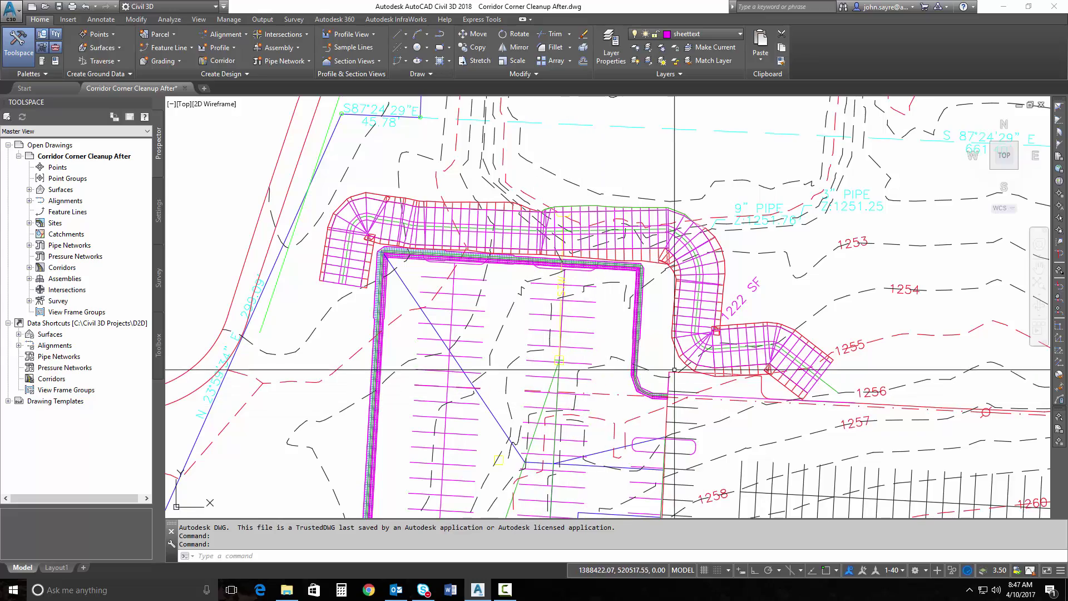
pyautogui.scroll(3, 722, 327)
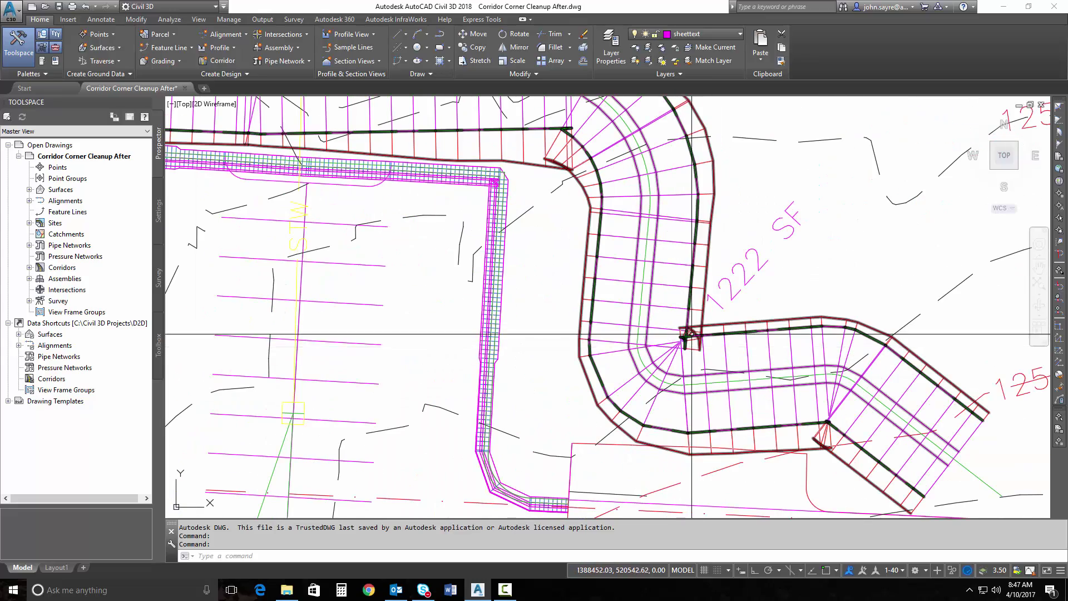
pyautogui.scroll(-2, 691, 341)
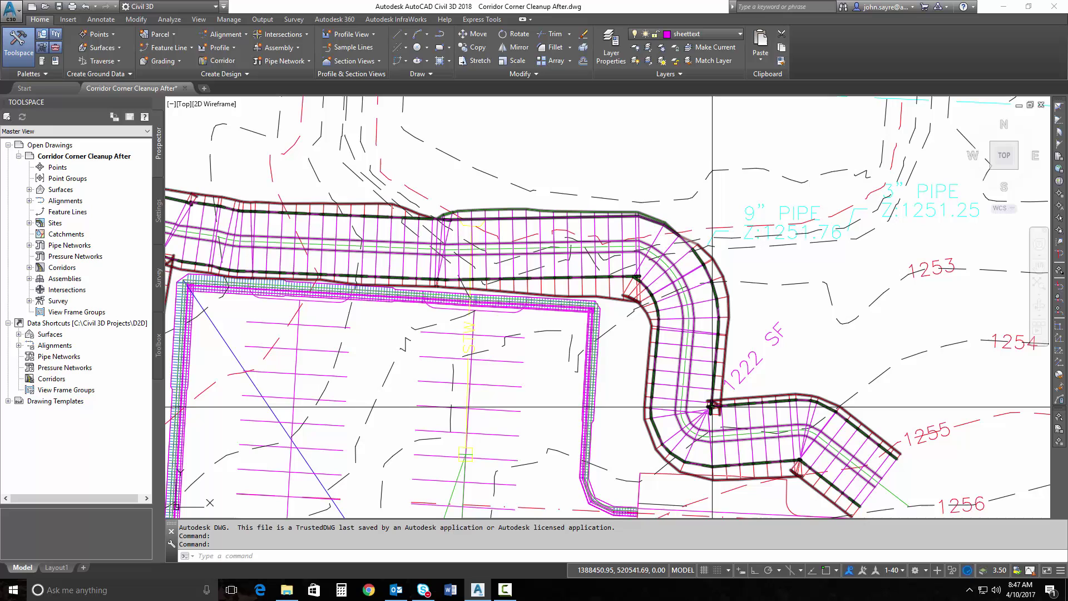
pyautogui.scroll(-2, 629, 281)
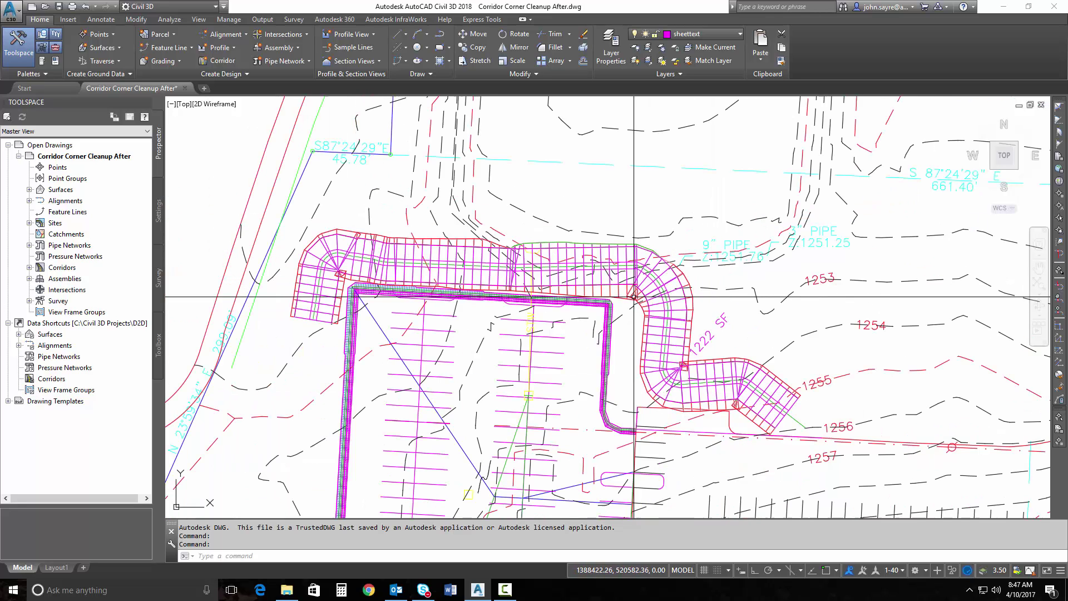
# Step: Clear the bowtie at the retaining wall corridor's northwest corner, using the inner edge lines' intersection, and rebuild the corridor
pyautogui.scroll(2, 444, 341)
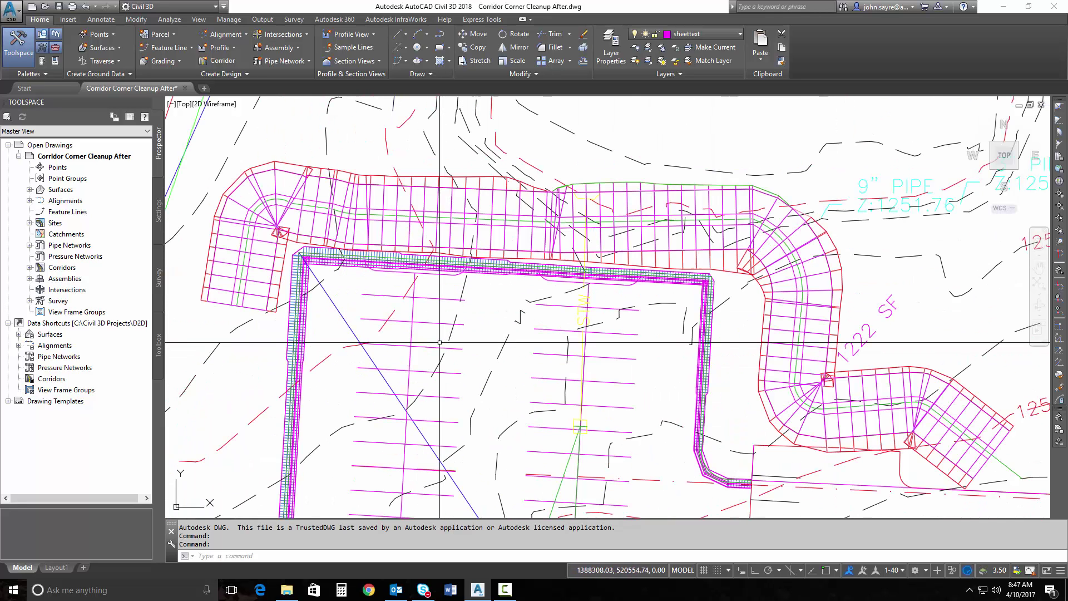
pyautogui.scroll(3, 373, 281)
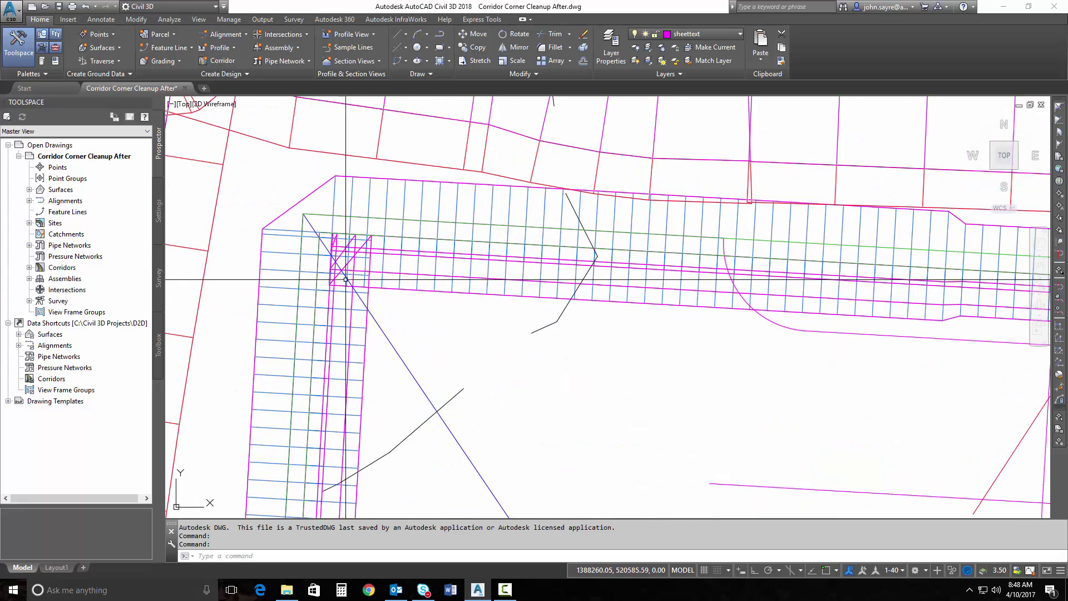
pyautogui.click(383, 284)
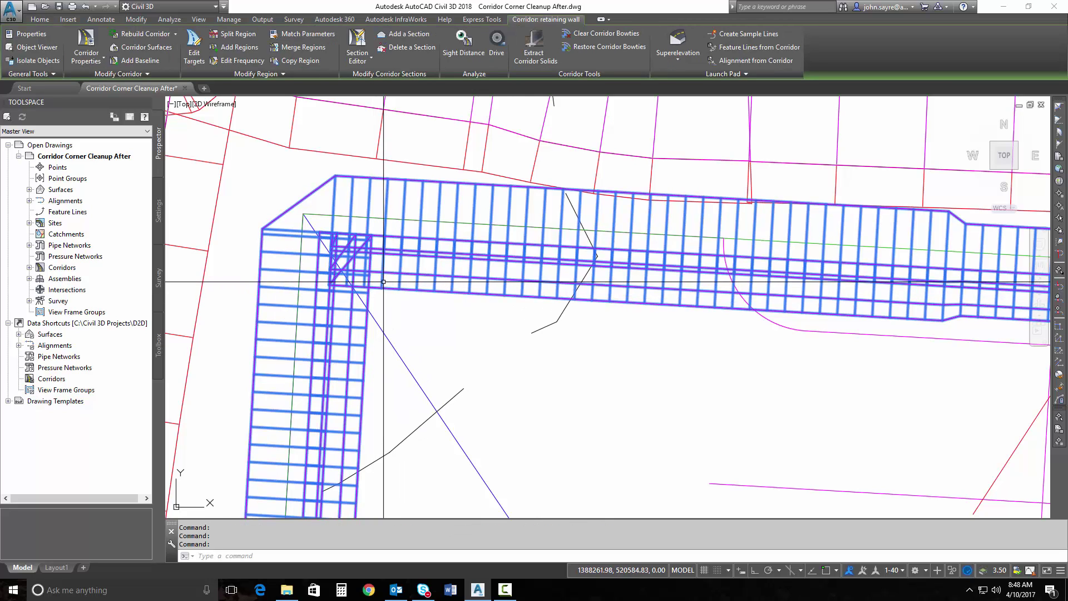
pyautogui.click(605, 34)
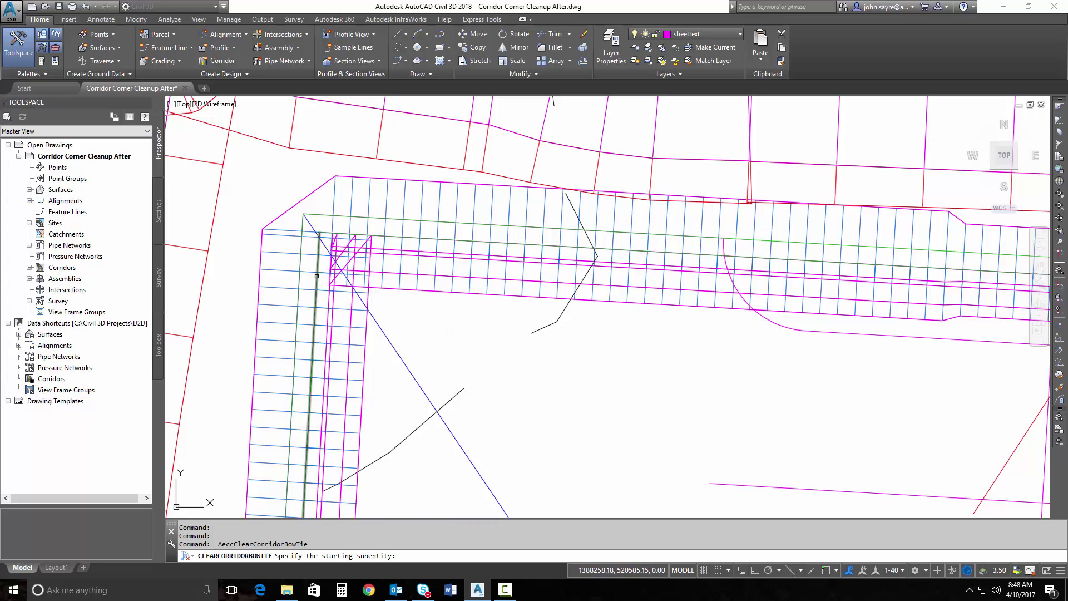
pyautogui.click(317, 276)
pyautogui.click(362, 235)
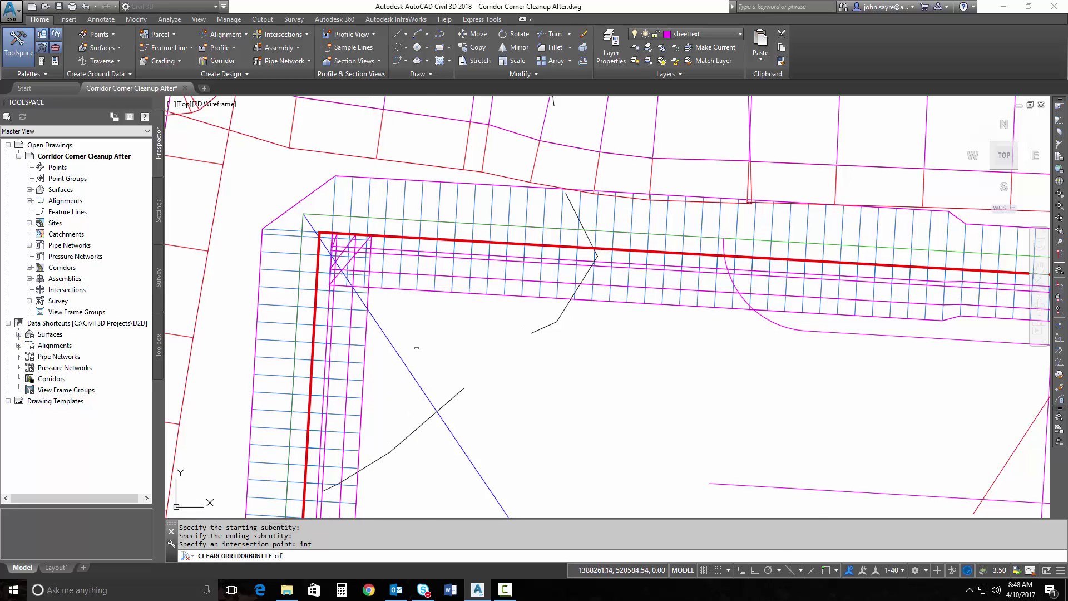
pyautogui.click(319, 233)
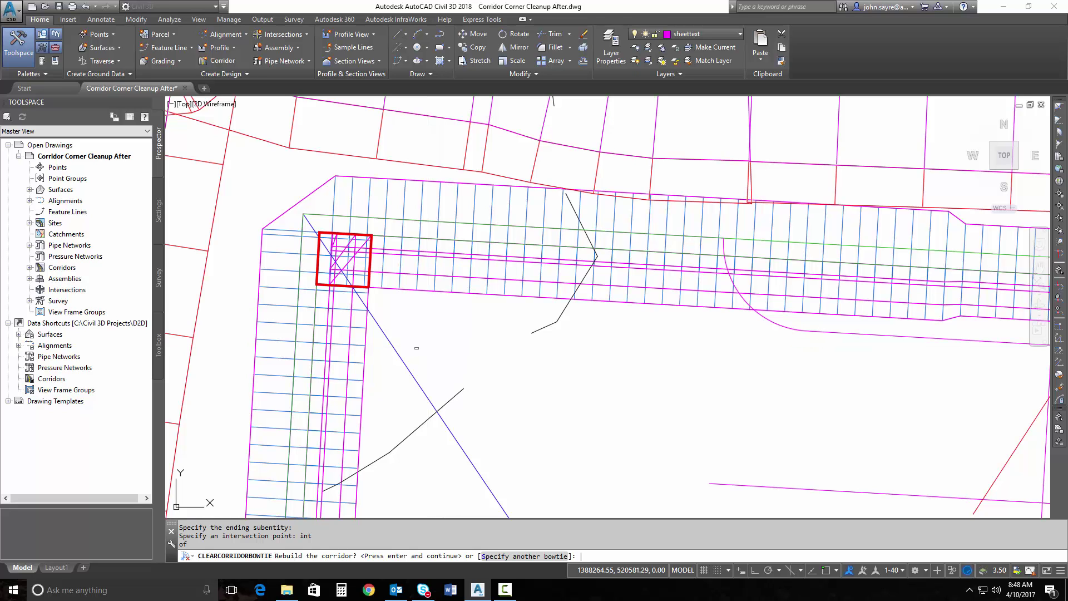
pyautogui.press('Return')
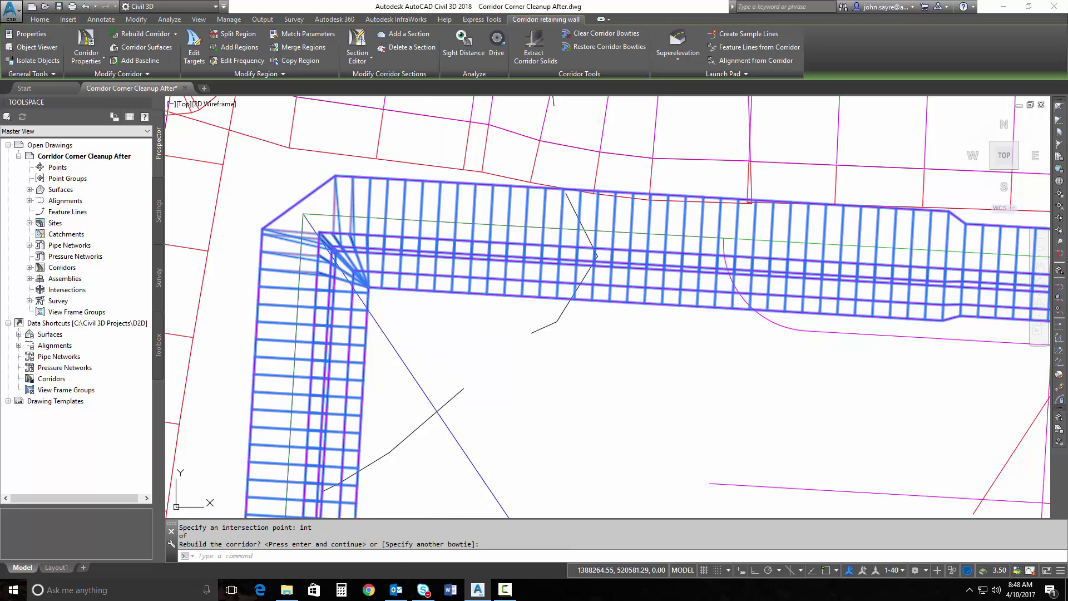
pyautogui.press('Escape')
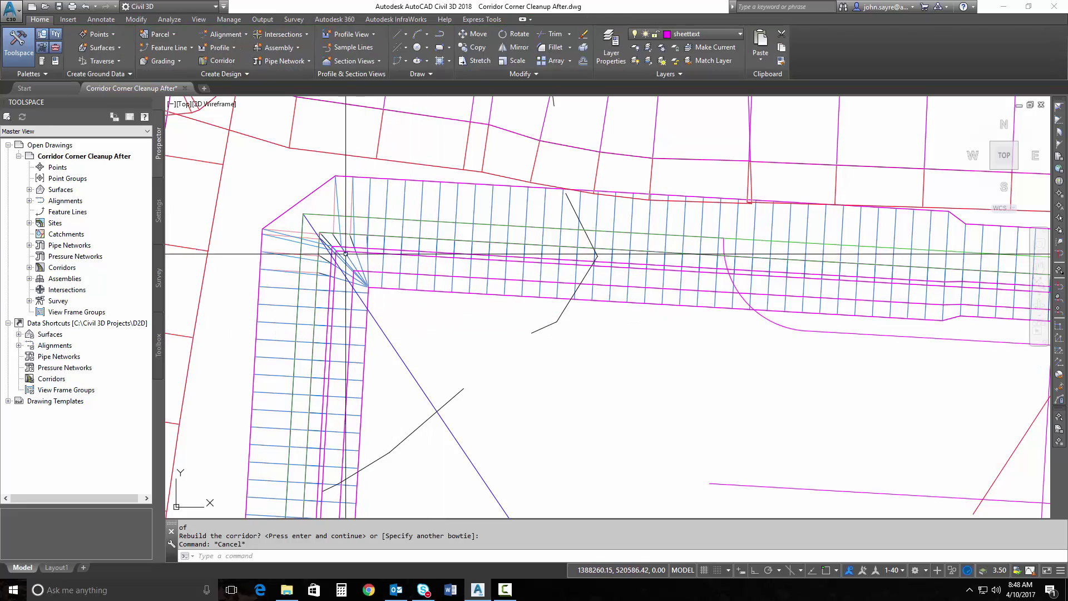
# Step: Clear the bowtie at the retaining wall corridor's northeast corner, meeting at the inside corner intersection, and rebuild the corridor
pyautogui.scroll(-3, 346, 254)
pyautogui.moveTo(346, 254)
pyautogui.mouseDown(button='middle')
pyautogui.moveTo(417, 312)
pyautogui.moveTo(953, 329)
pyautogui.moveTo(692, 302)
pyautogui.mouseUp(button='middle')
pyautogui.scroll(3, 953, 329)
pyautogui.scroll(2, 953, 328)
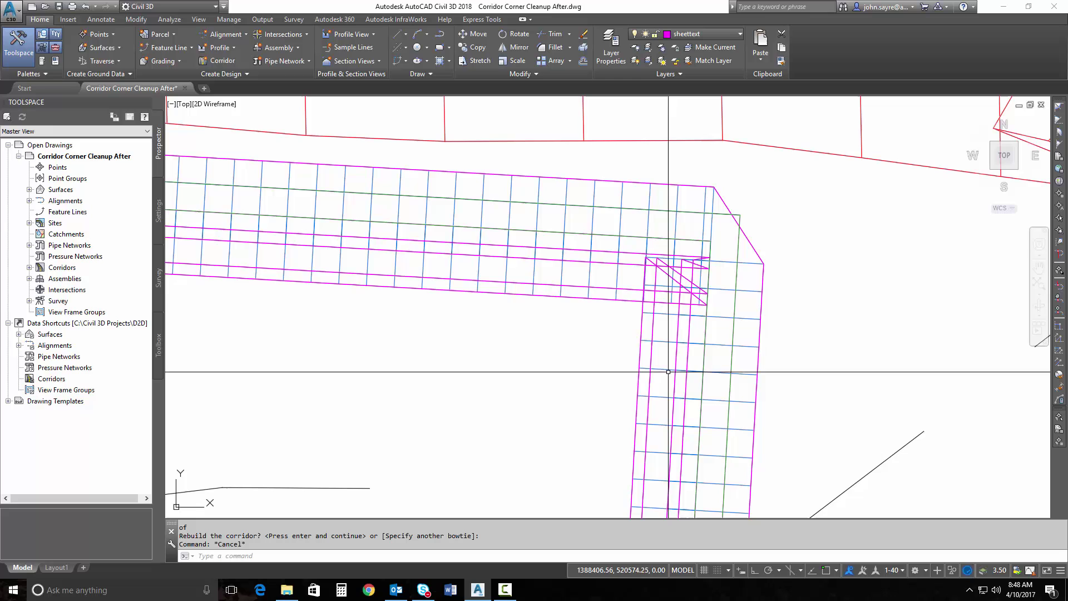
pyautogui.click(600, 230)
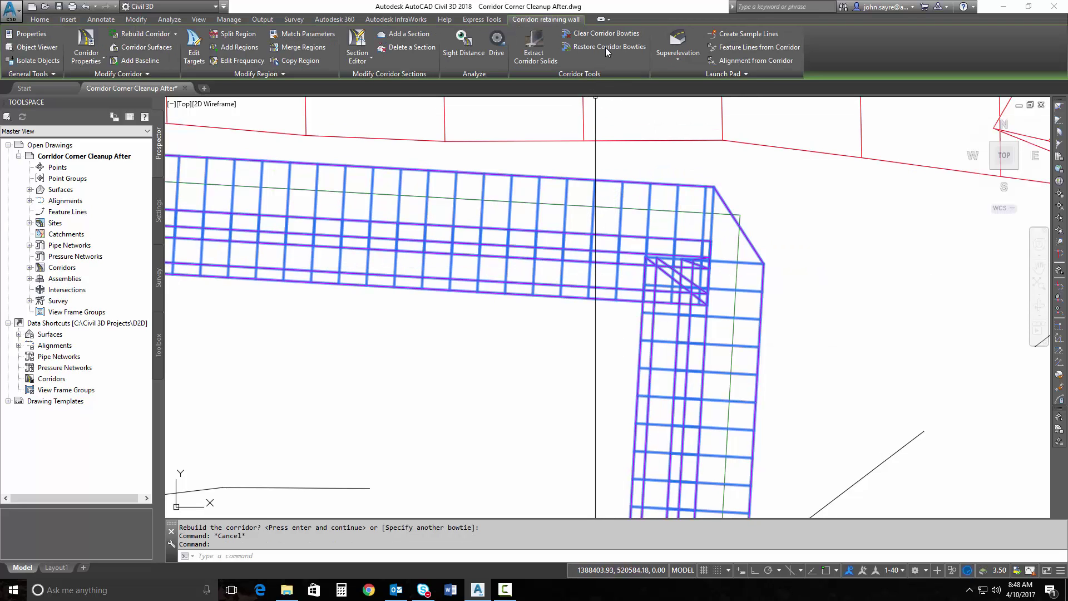
pyautogui.click(608, 35)
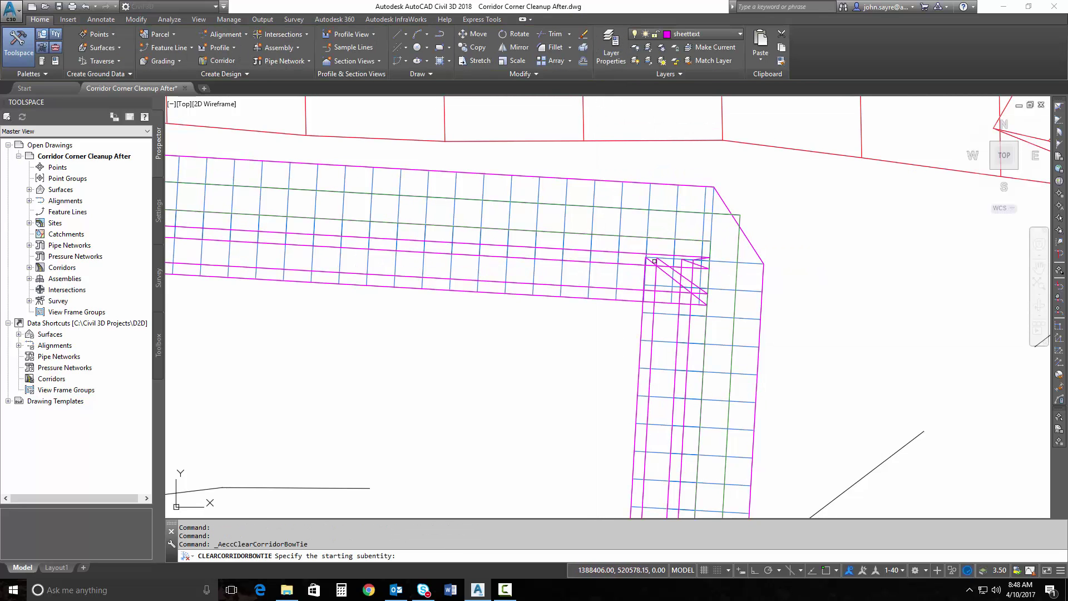
pyautogui.click(666, 241)
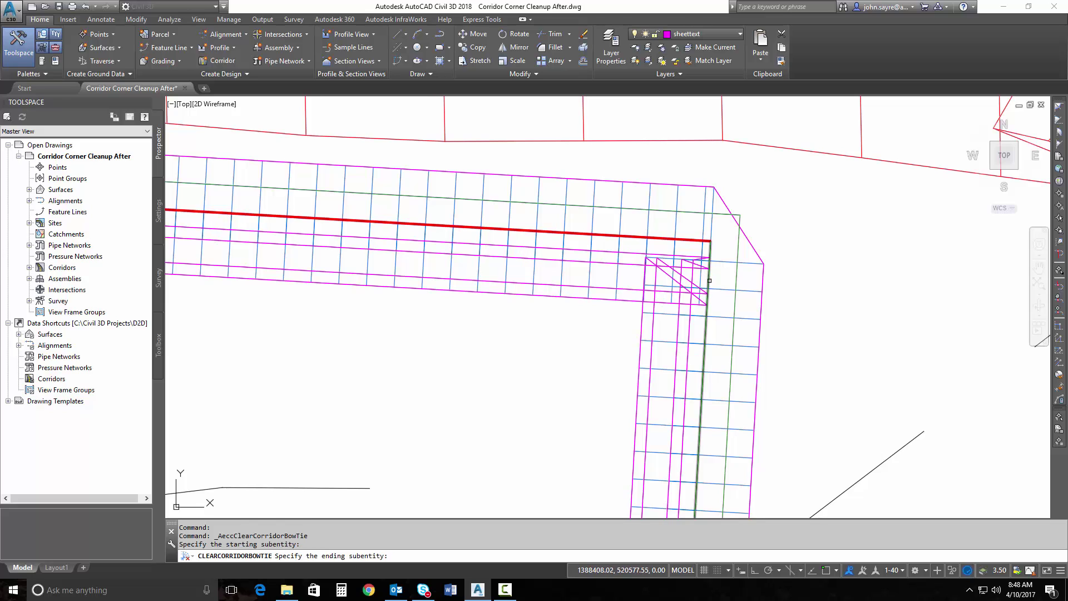
pyautogui.click(639, 361)
pyautogui.click(644, 301)
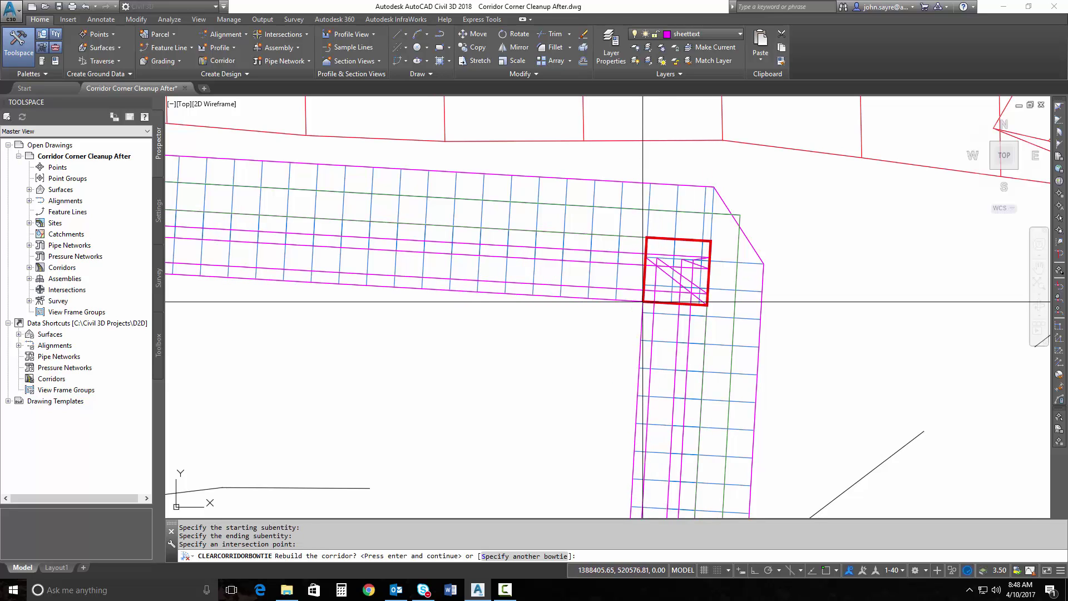
pyautogui.press('Return')
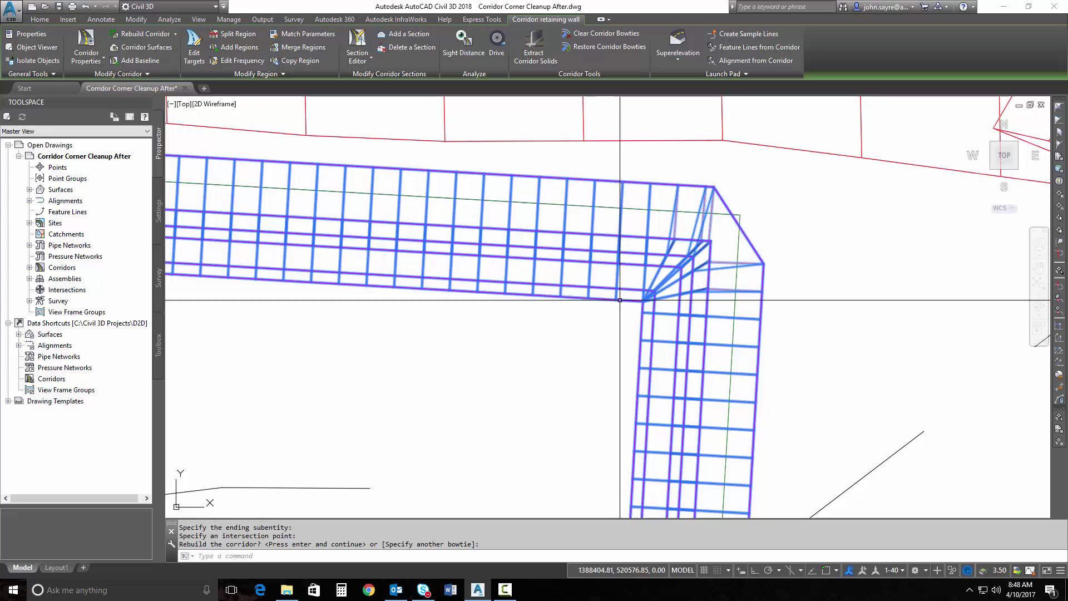
pyautogui.scroll(-5, 532, 341)
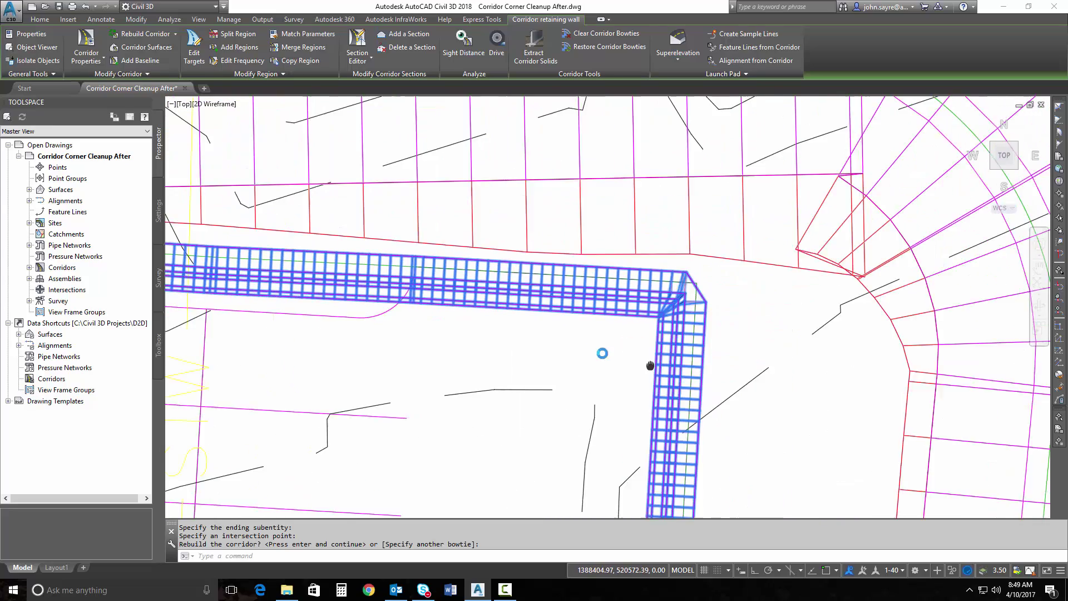
pyautogui.press('Escape')
# Step: Clear the bowtie on the inside of the diversion swale's bend beside the wall's northeast corner, between the straight and curved segments, and rebuild
pyautogui.scroll(-3, 613, 321)
pyautogui.moveTo(668, 362); pyautogui.dragTo(513, 345, button='middle')
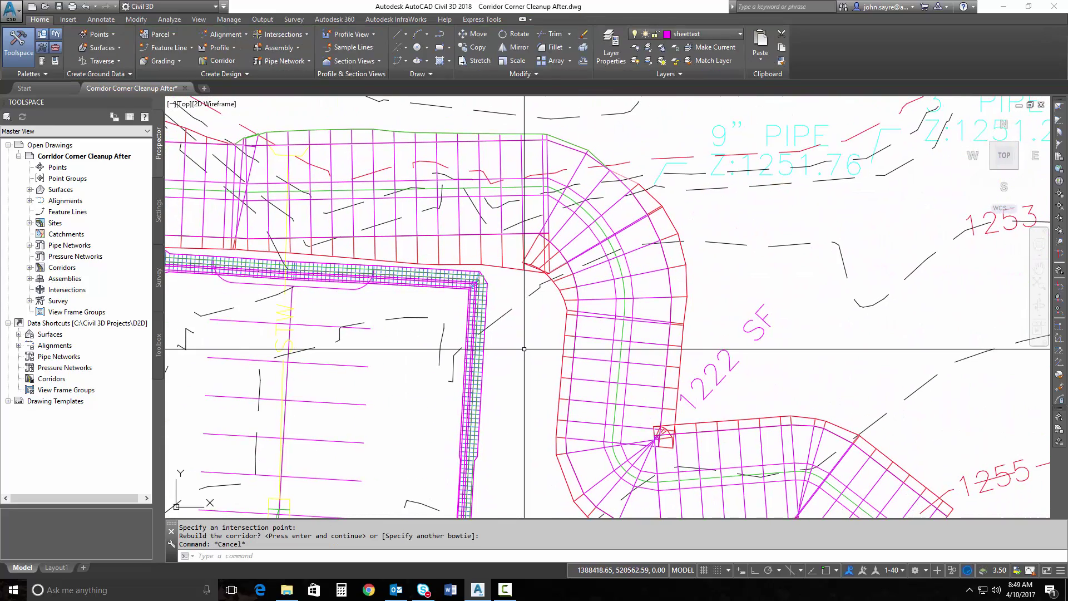
pyautogui.scroll(2, 439, 298)
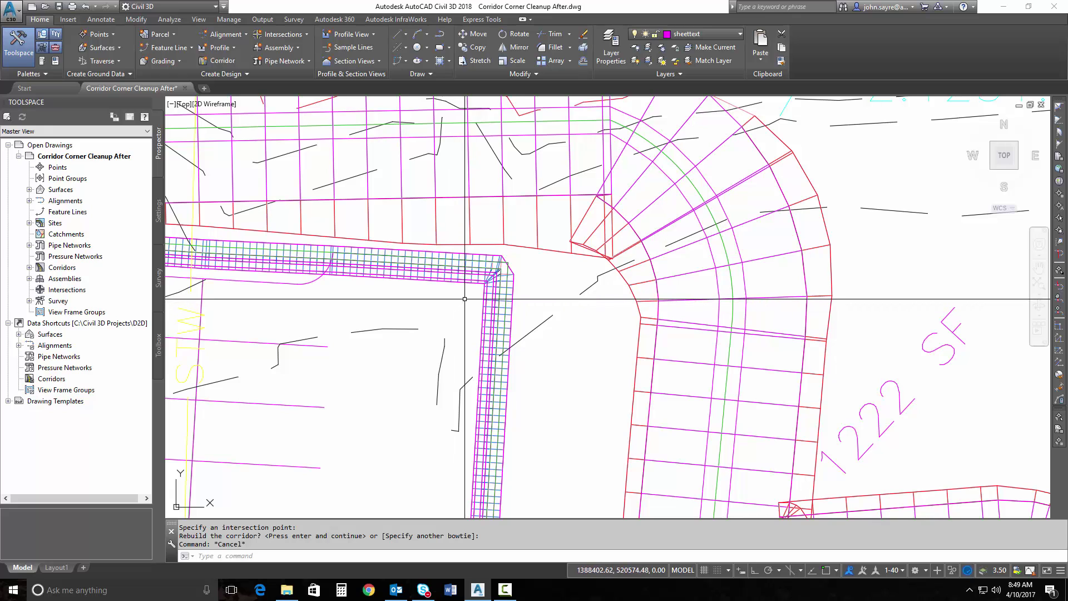
pyautogui.scroll(-2, 465, 298)
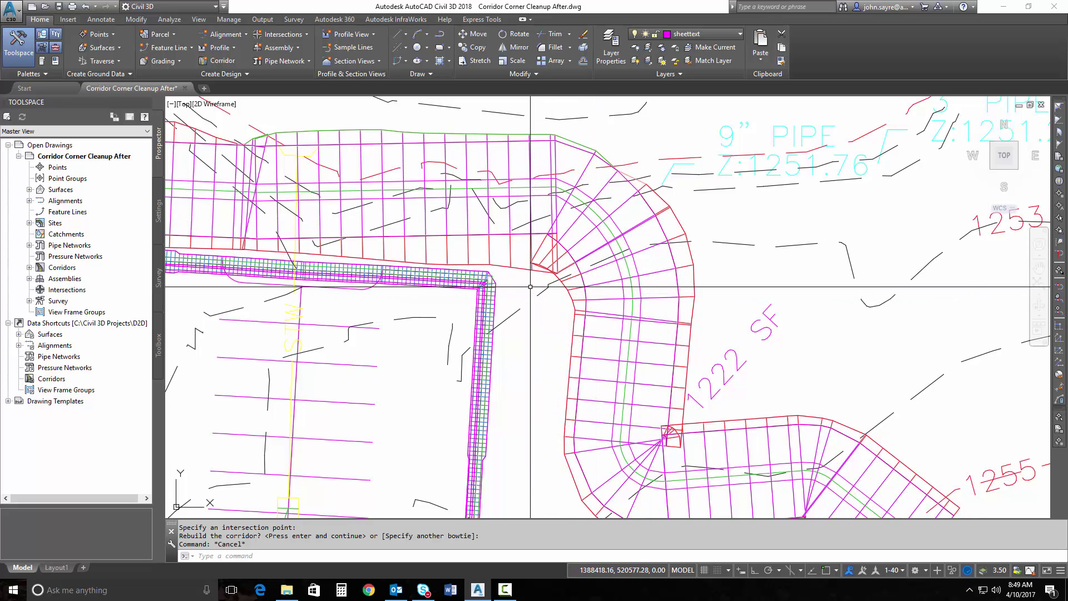
pyautogui.click(568, 252)
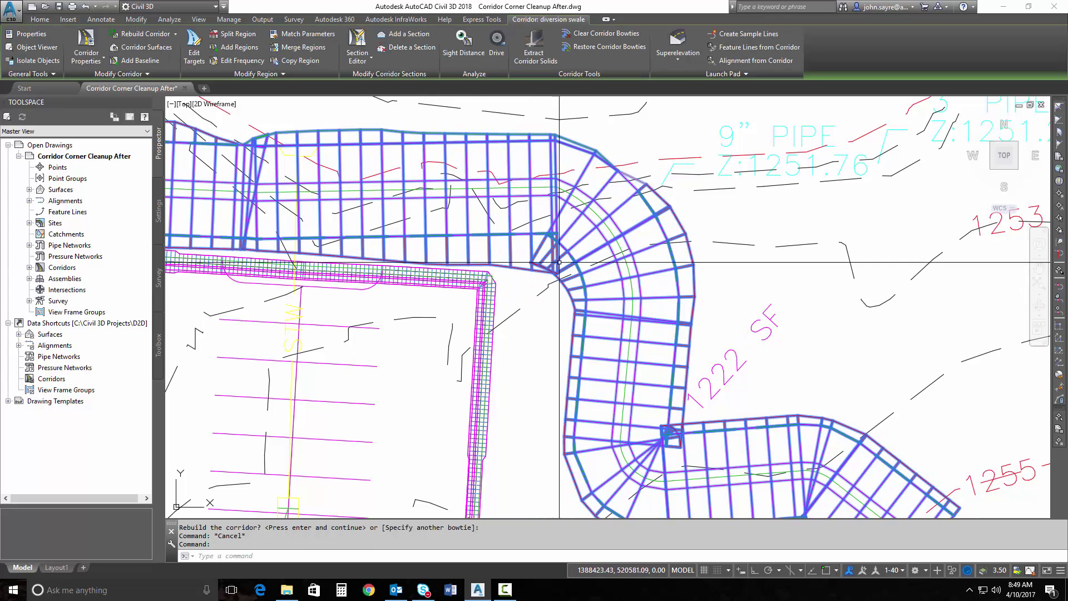
pyautogui.click(603, 34)
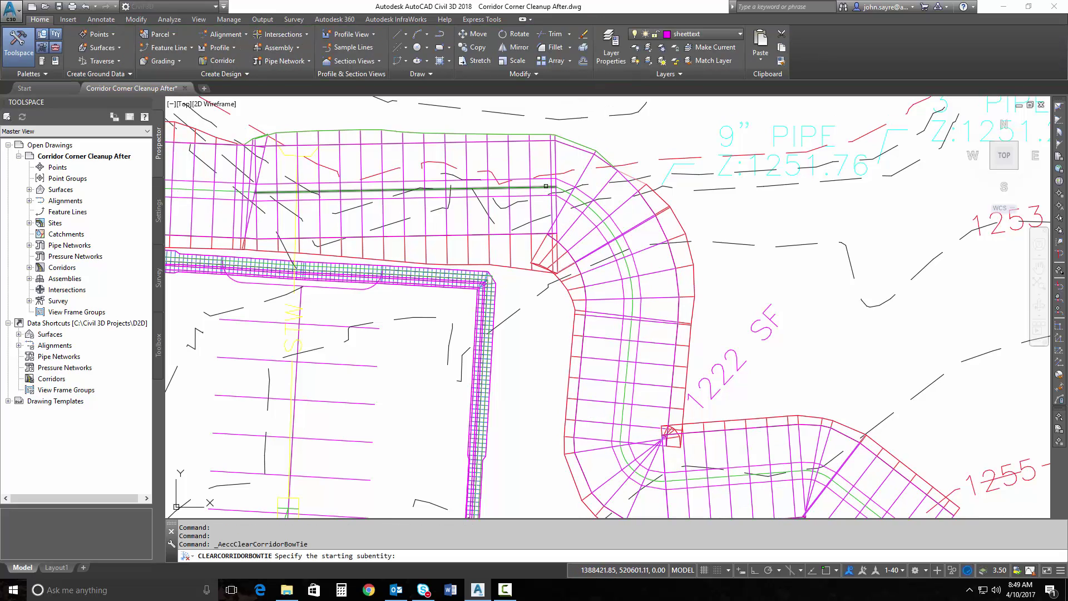
pyautogui.click(547, 187)
pyautogui.click(583, 200)
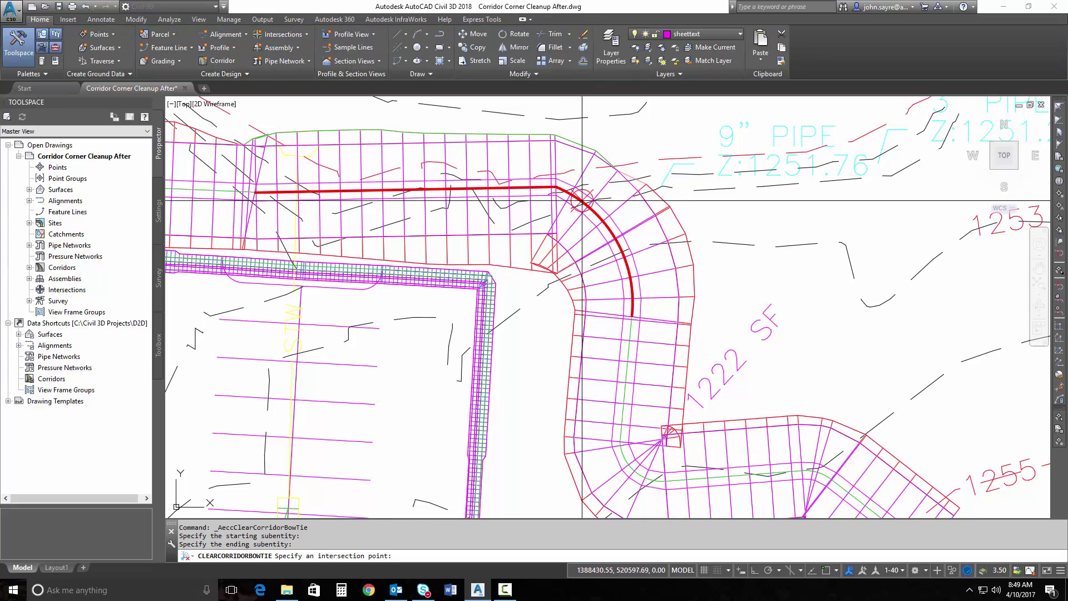
pyautogui.click(552, 273)
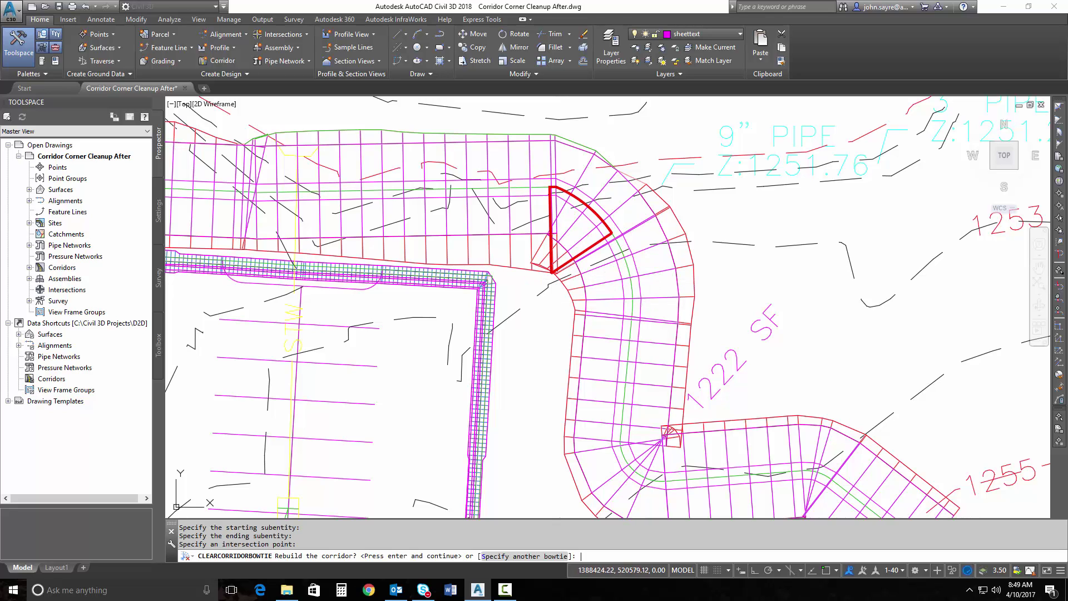
pyautogui.press('Return')
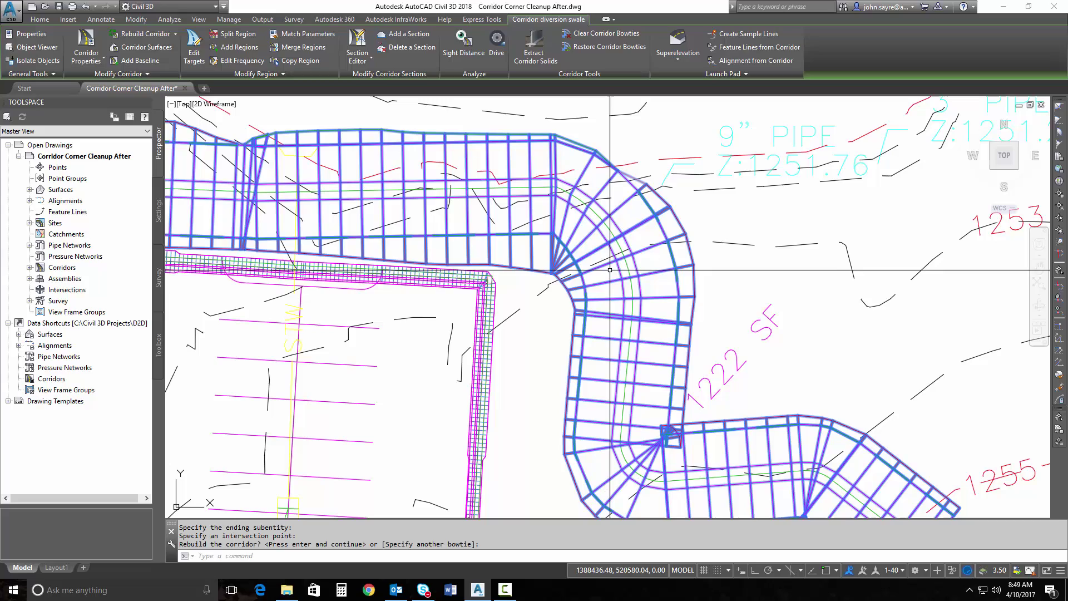
pyautogui.press('Escape')
# Step: Clear the bowtie at the diversion swale's inside bend near the 1222 SF label, between the two straight segments, and rebuild the corridor
pyautogui.scroll(3, 677, 439)
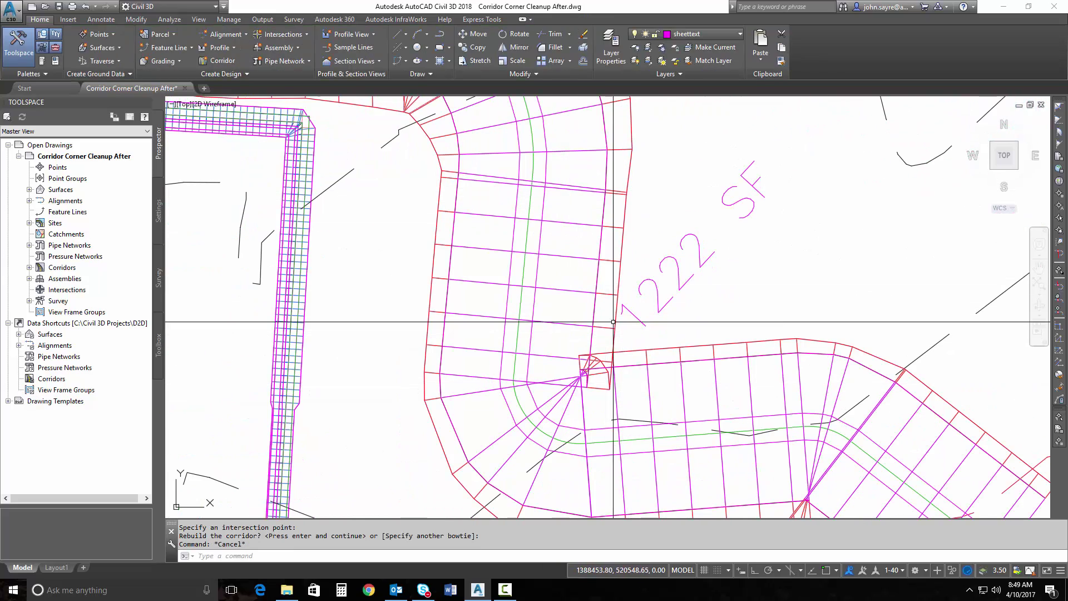
pyautogui.click(606, 300)
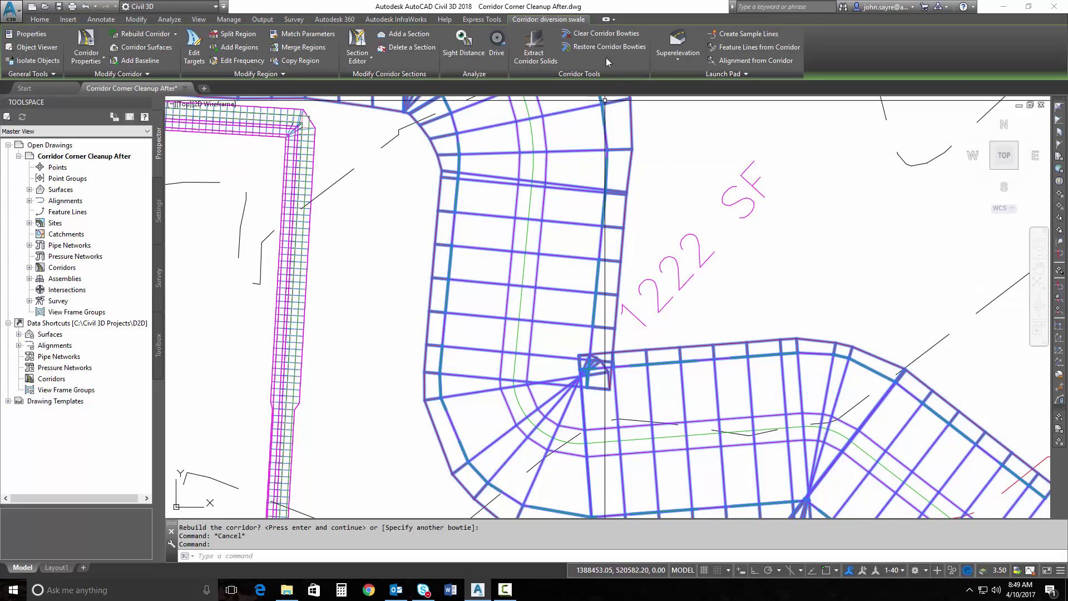
pyautogui.click(601, 32)
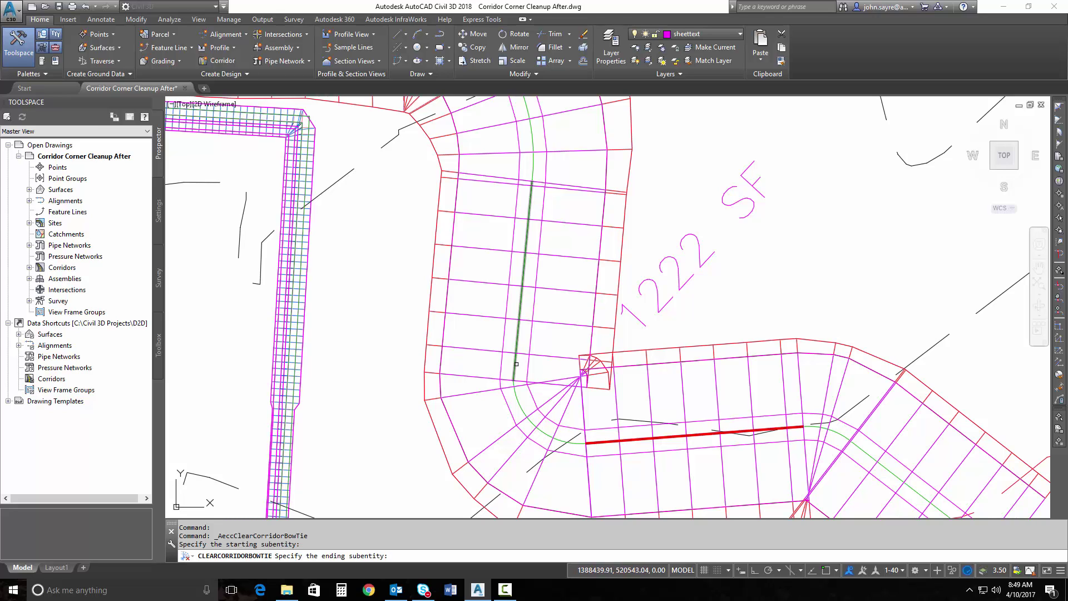
pyautogui.click(523, 284)
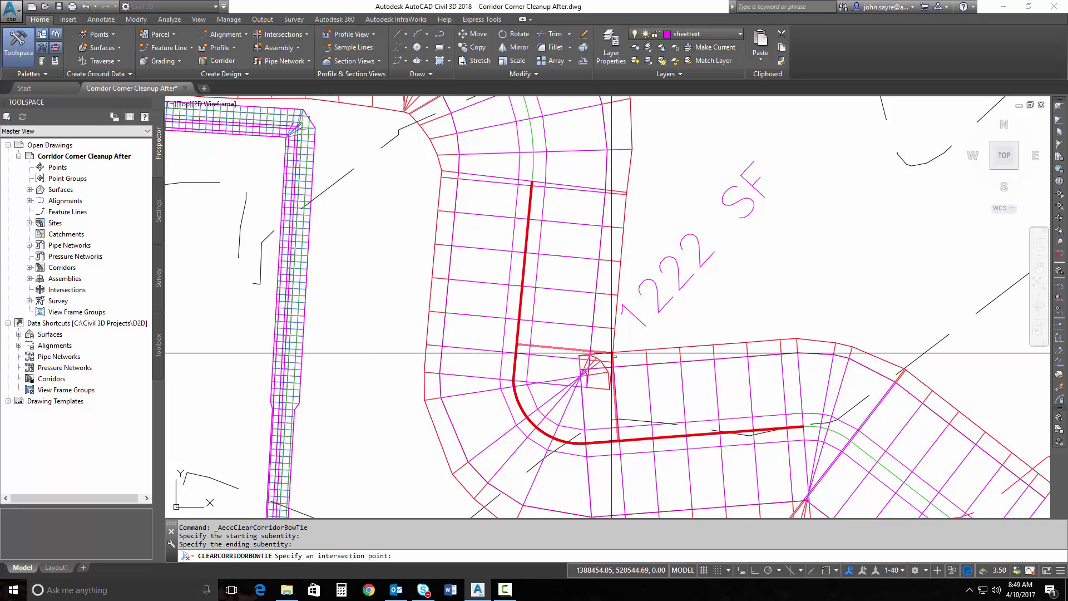
pyautogui.click(613, 353)
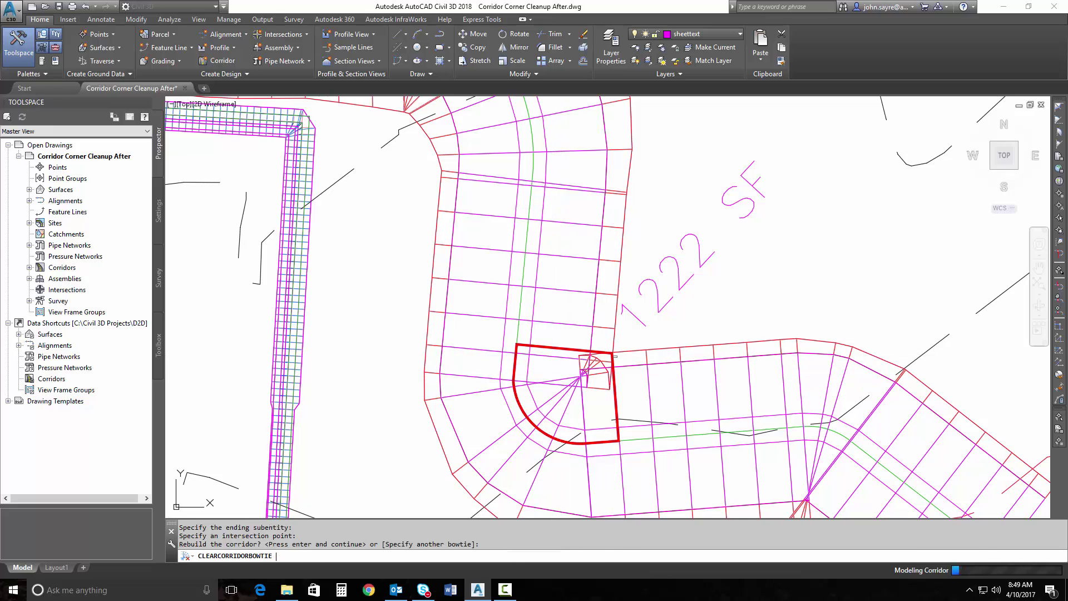
pyautogui.press('Return')
pyautogui.scroll(-5, 556, 361)
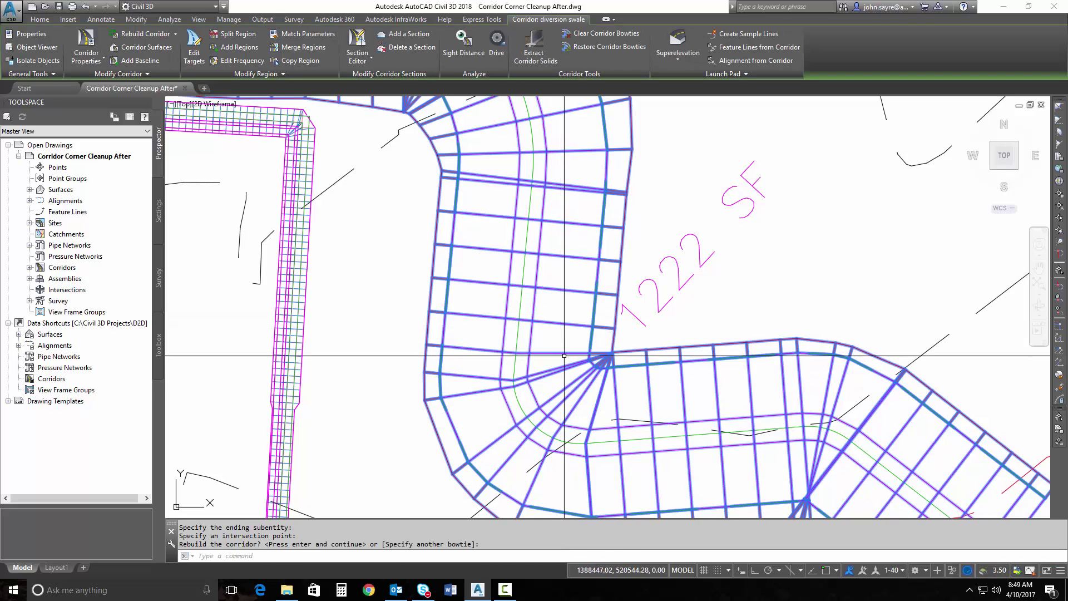
pyautogui.moveTo(550, 356); pyautogui.dragTo(608, 362, button='middle')
pyautogui.scroll(2, 566, 347)
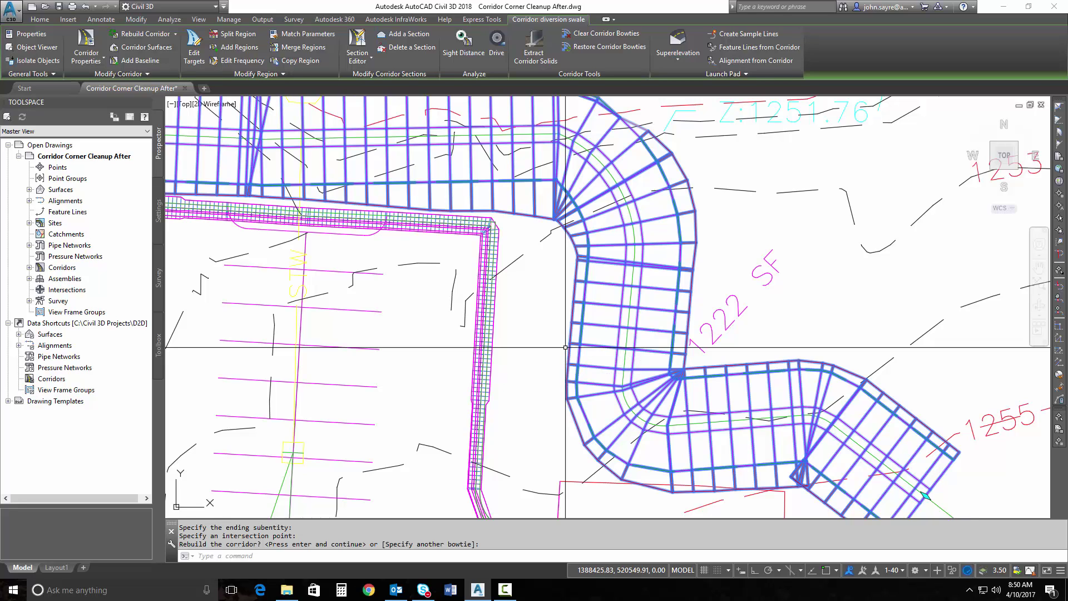
pyautogui.scroll(2, 677, 394)
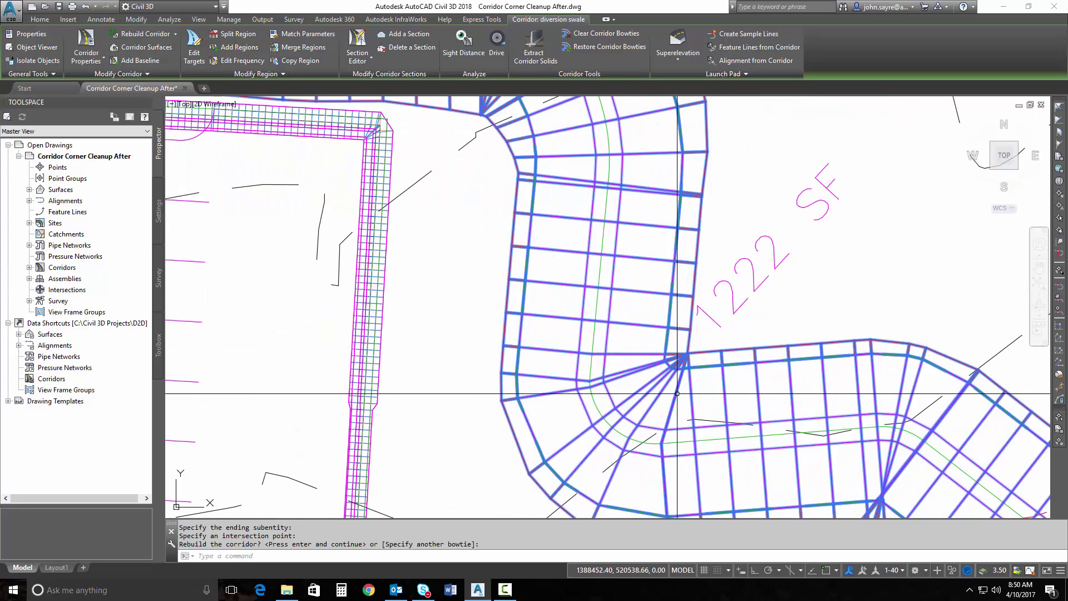
# Step: Restore both cleared bowties on the diversion swale corridor, at the bend beside the wall's northeast corner and the bend near the 1222 SF label
pyautogui.press('Escape')
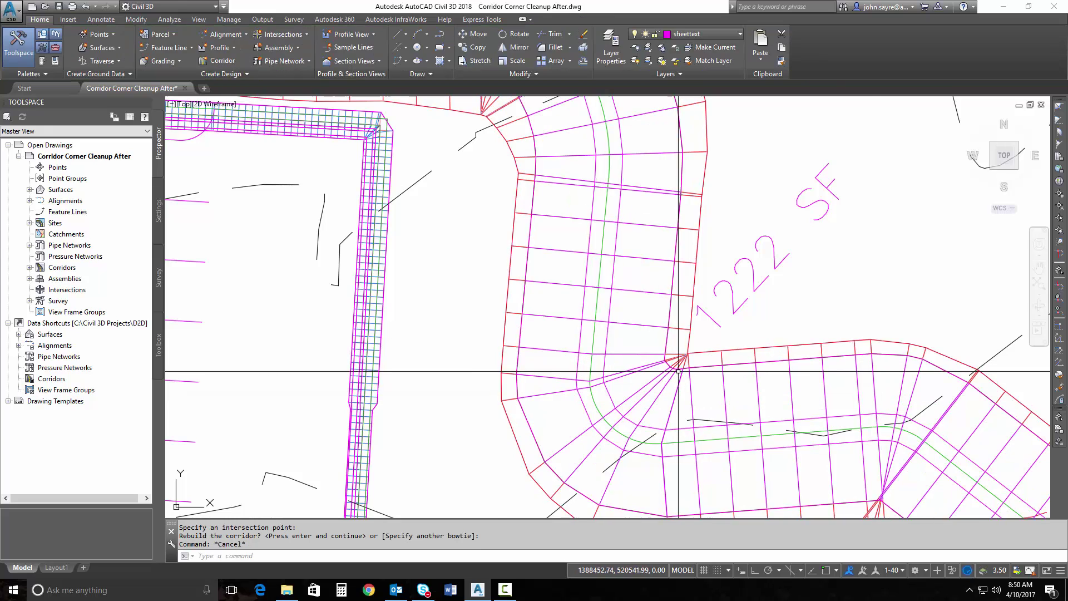
pyautogui.scroll(-2, 678, 371)
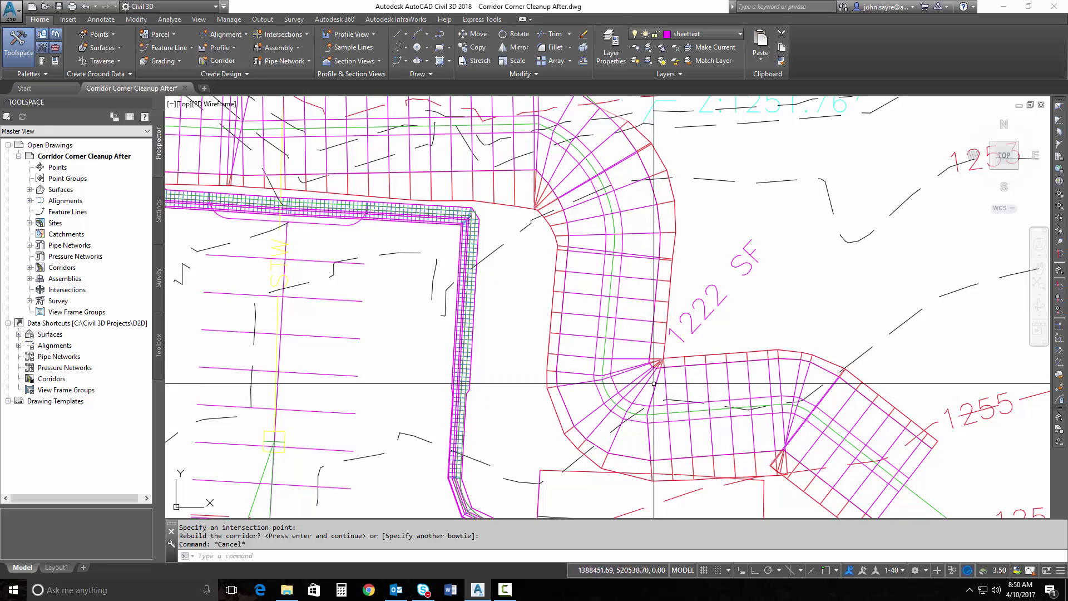
pyautogui.click(645, 379)
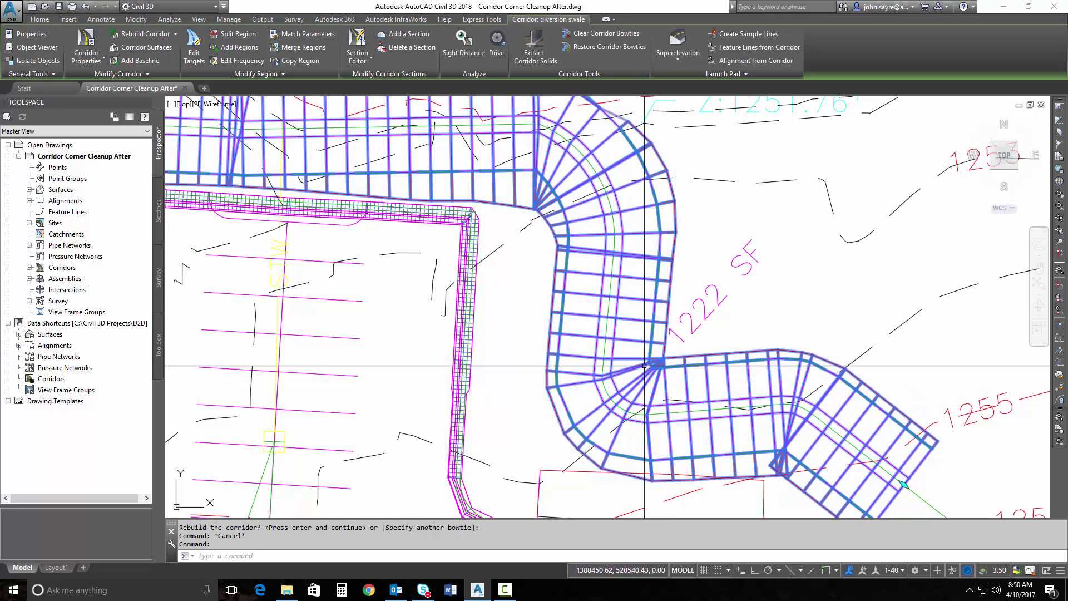
pyautogui.click(595, 47)
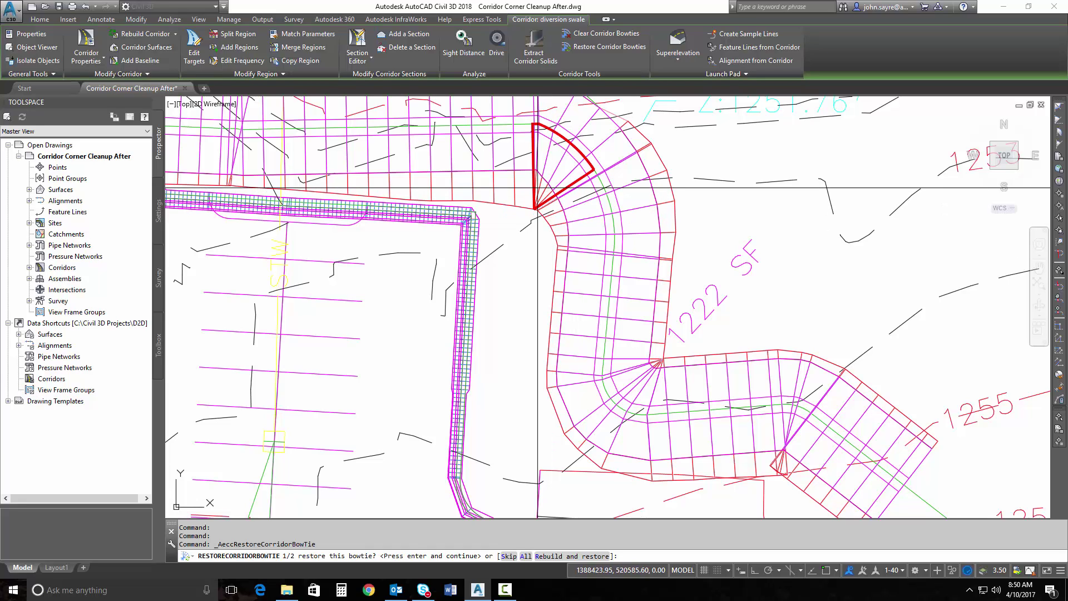
pyautogui.press('Return')
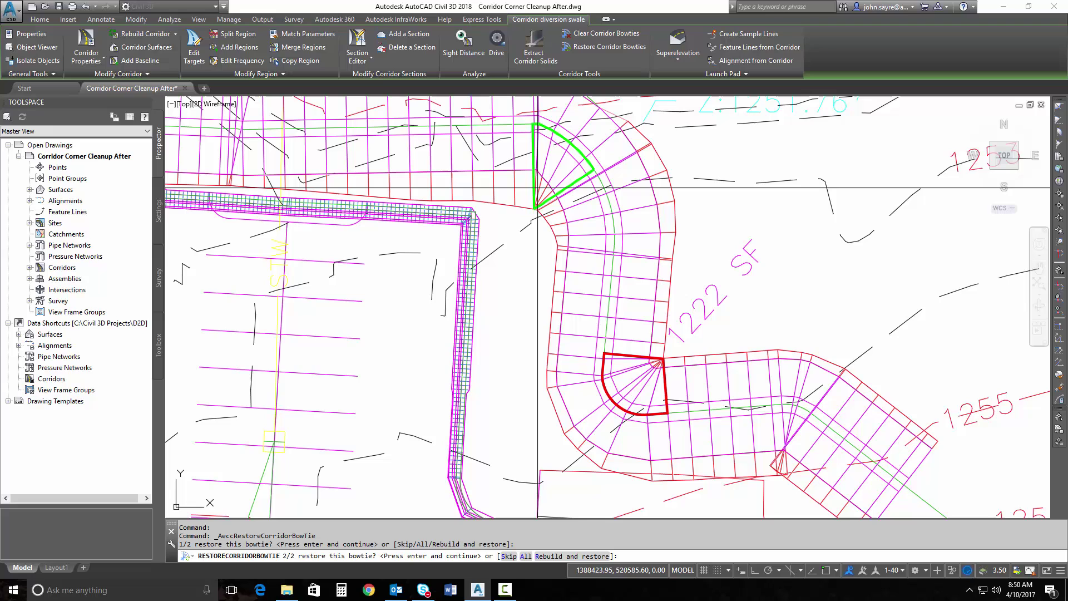
pyautogui.press('Return')
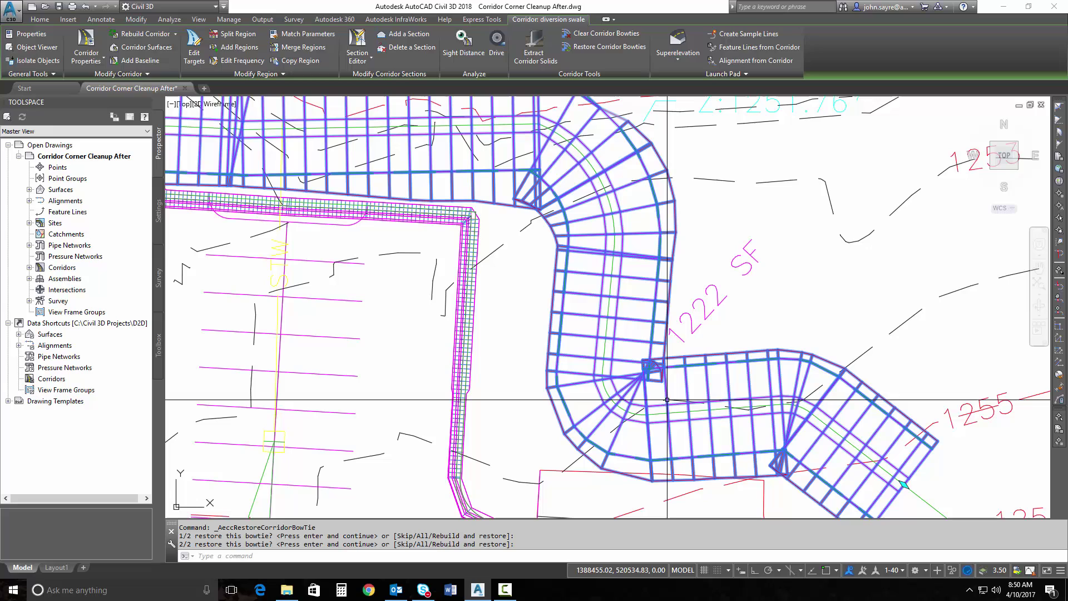
pyautogui.moveTo(632, 324); pyautogui.dragTo(599, 332, button='middle')
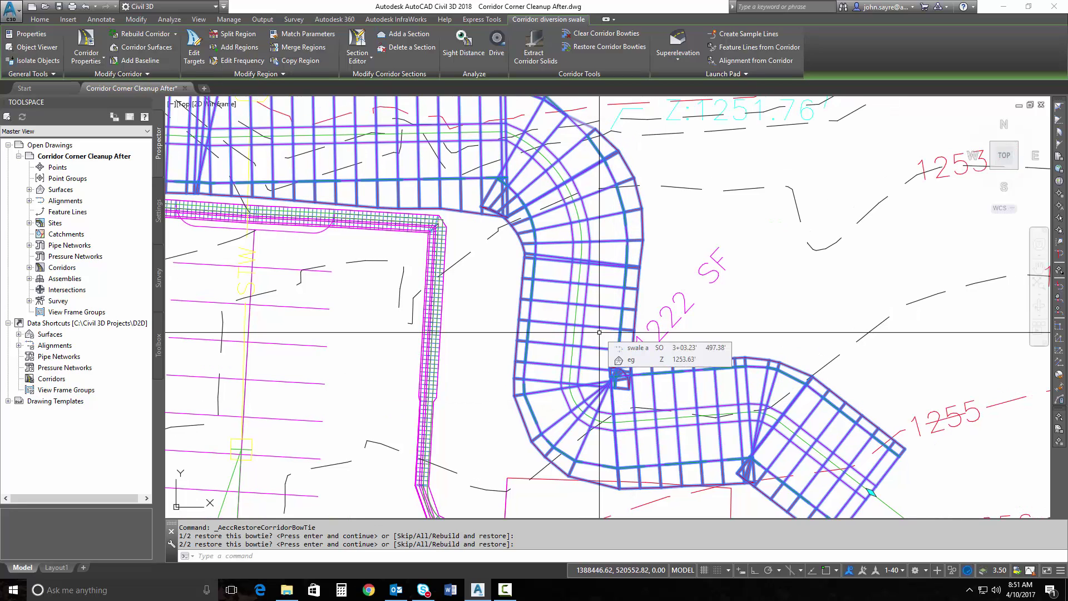